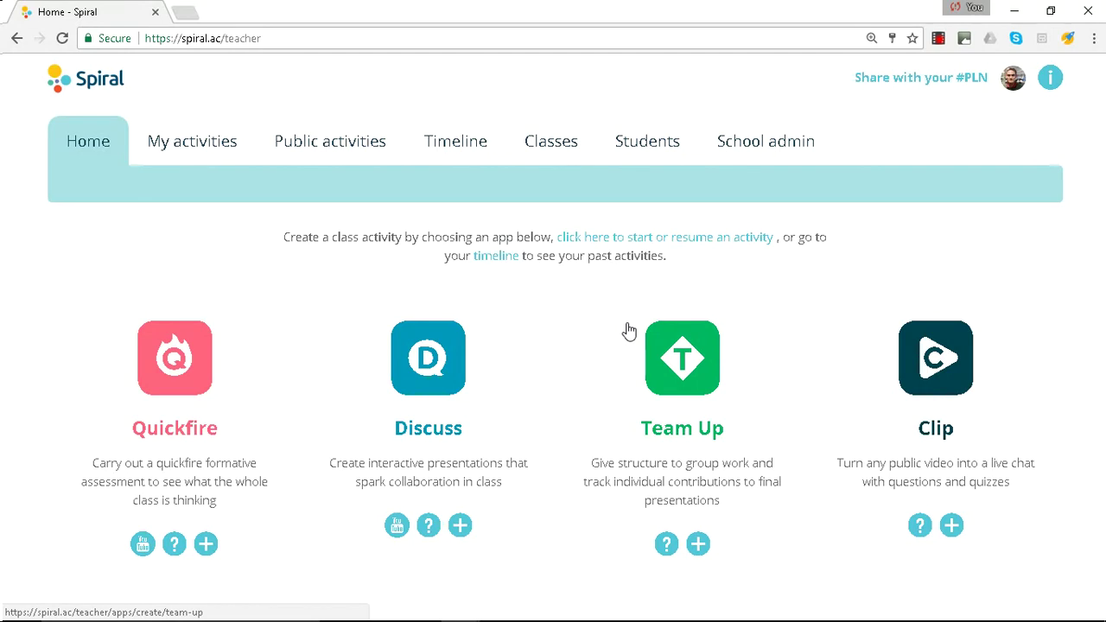
Create a planned Team Up titled 'Team up 1' with the objective 'Objective for whole class'.
{"action": "left_click", "coordinate": [681, 365]}
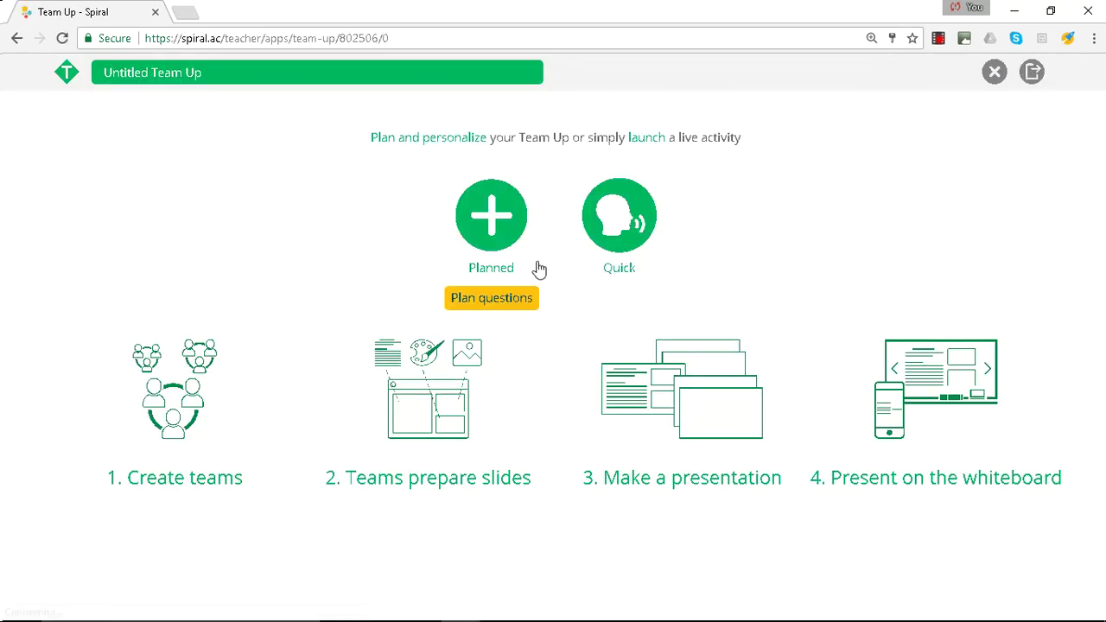
{"action": "left_click", "coordinate": [492, 215]}
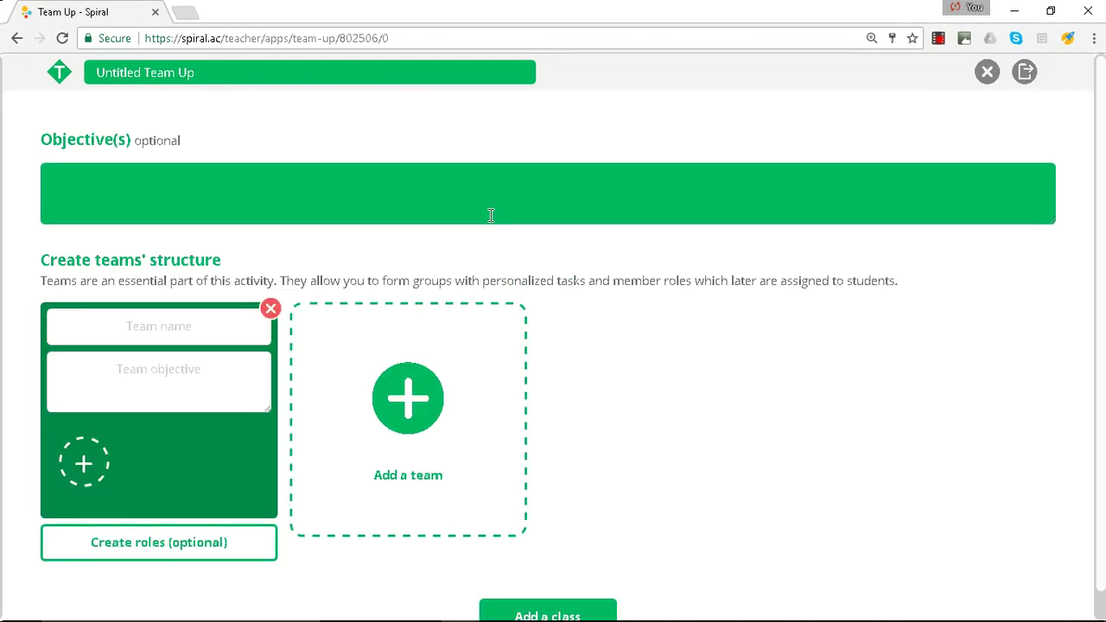
{"action": "left_click", "coordinate": [200, 72]}
{"action": "type", "text": "Team"}
{"action": "type", "text": " up 1"}
{"action": "type", "text": "Objecti"}
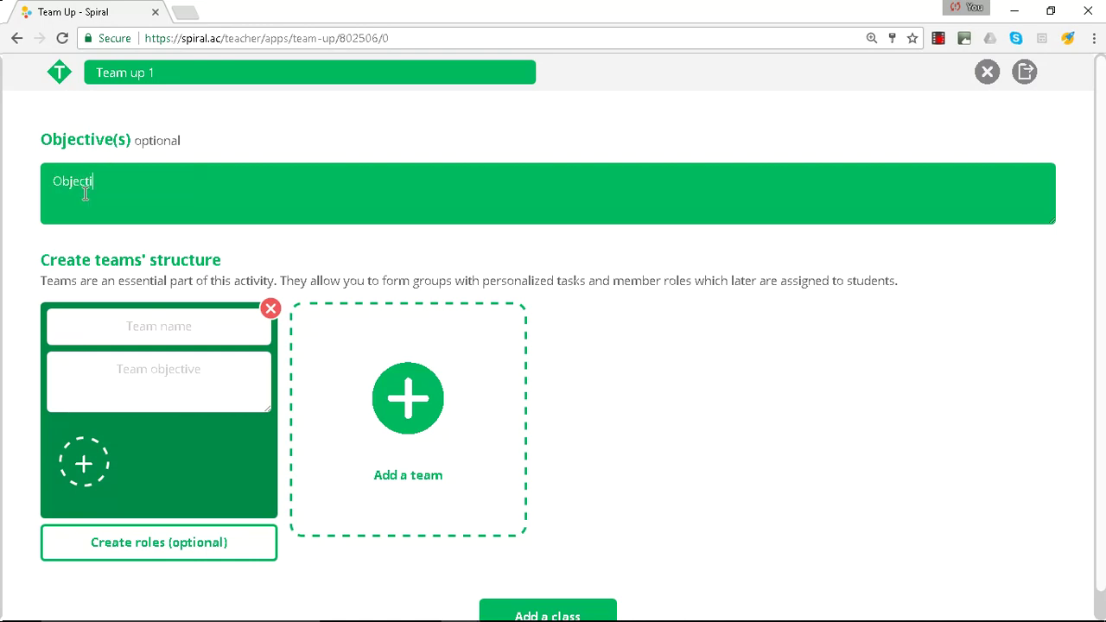
{"action": "type", "text": "ve for whole class"}
Name the first team Blue, give it objective 'Objective 1' and a Captain role.
{"action": "left_click", "coordinate": [156, 331]}
{"action": "type", "text": "B"}
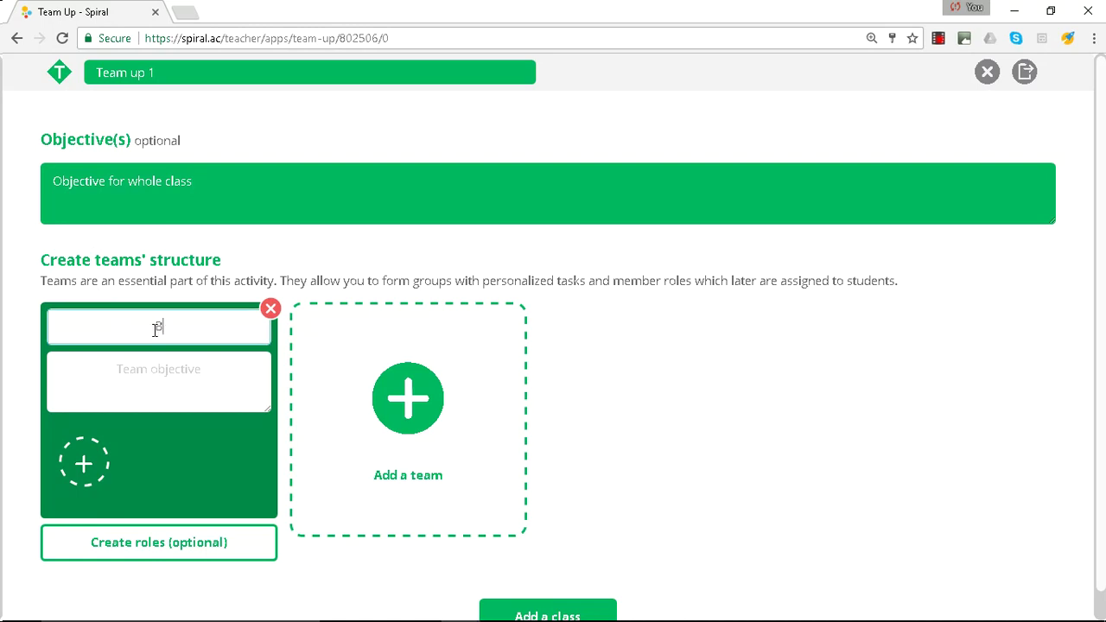
{"action": "type", "text": "lue"}
{"action": "left_click", "coordinate": [164, 369]}
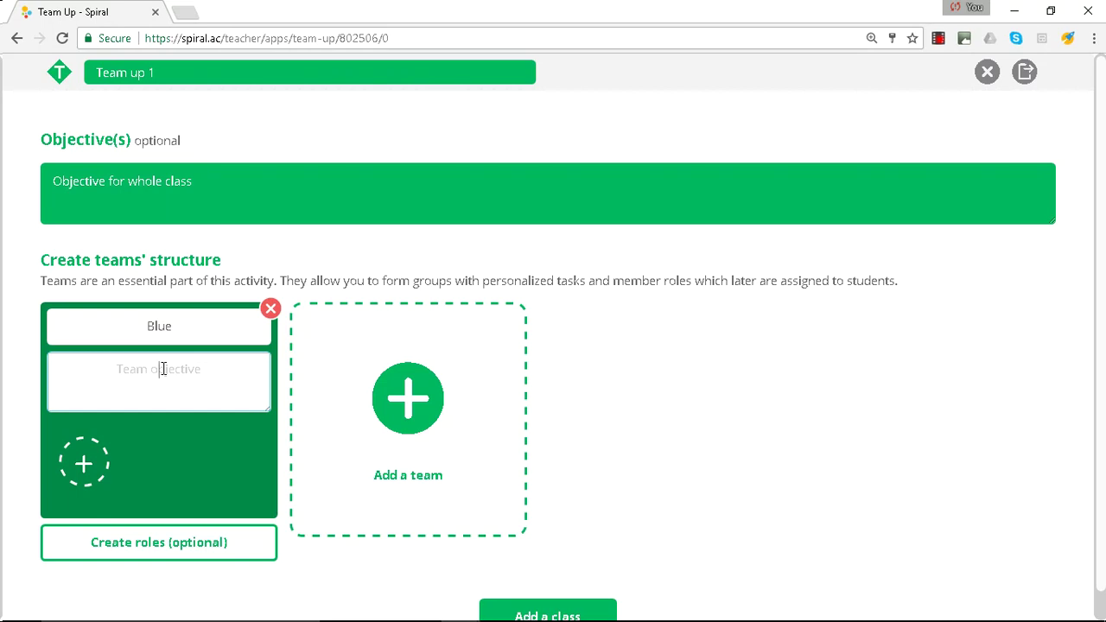
{"action": "type", "text": "Objective 1"}
{"action": "left_click", "coordinate": [153, 546]}
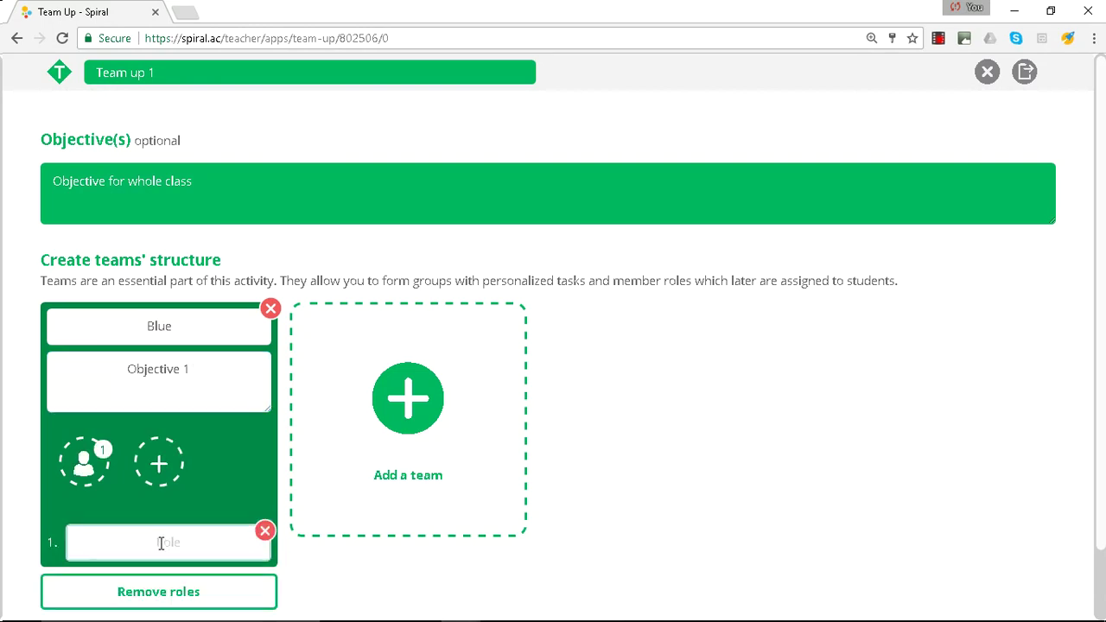
{"action": "type", "text": "Captain"}
Add a second team named Red with objective 'Objective 2' and a Captain role.
{"action": "left_click", "coordinate": [407, 400]}
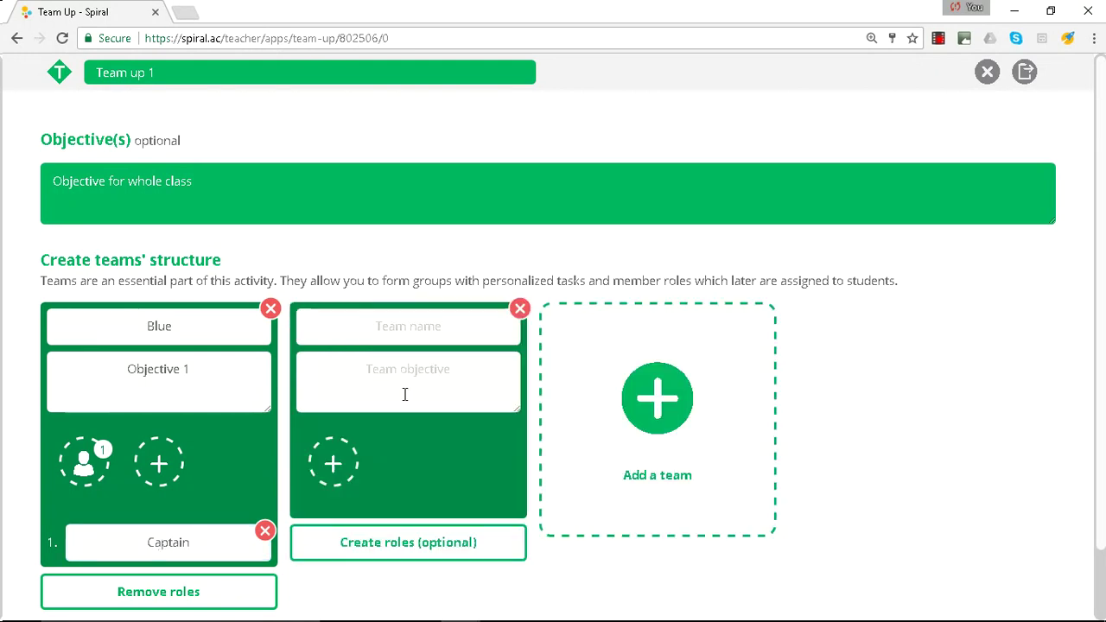
{"action": "left_click", "coordinate": [400, 327]}
{"action": "type", "text": "Red"}
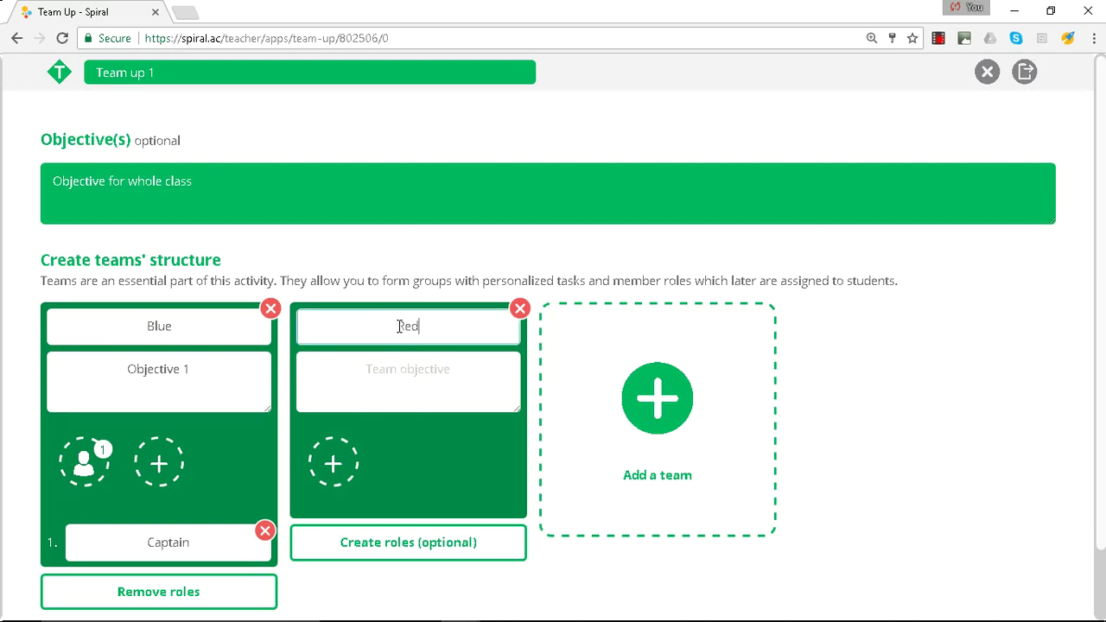
{"action": "left_click", "coordinate": [407, 370]}
{"action": "type", "text": "O"}
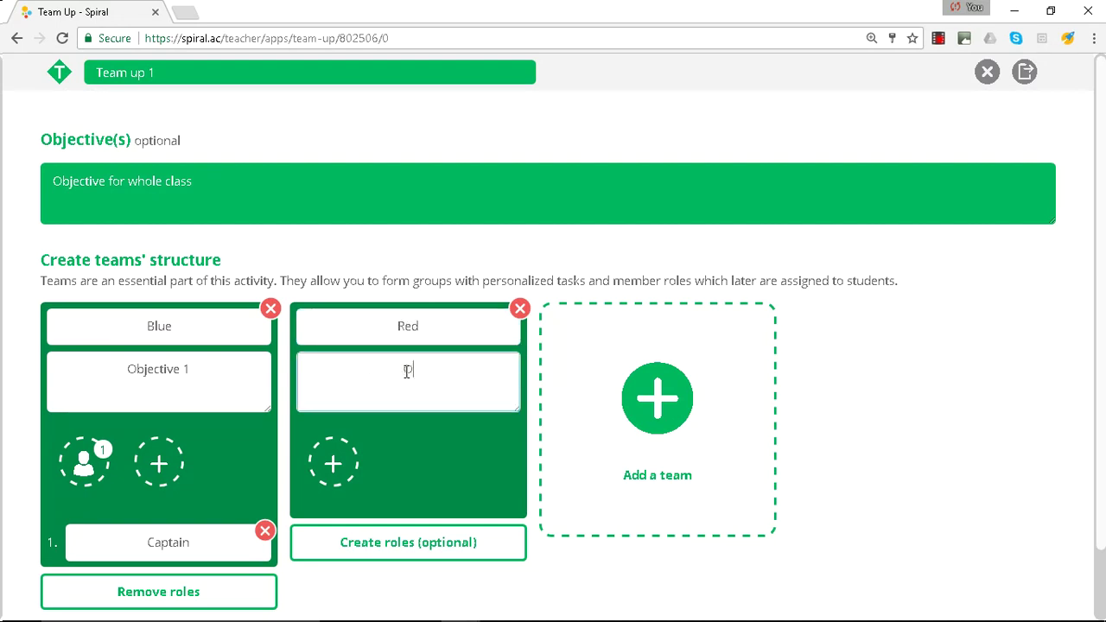
{"action": "type", "text": "bjective 2"}
{"action": "left_click", "coordinate": [420, 543]}
{"action": "left_click", "coordinate": [413, 545]}
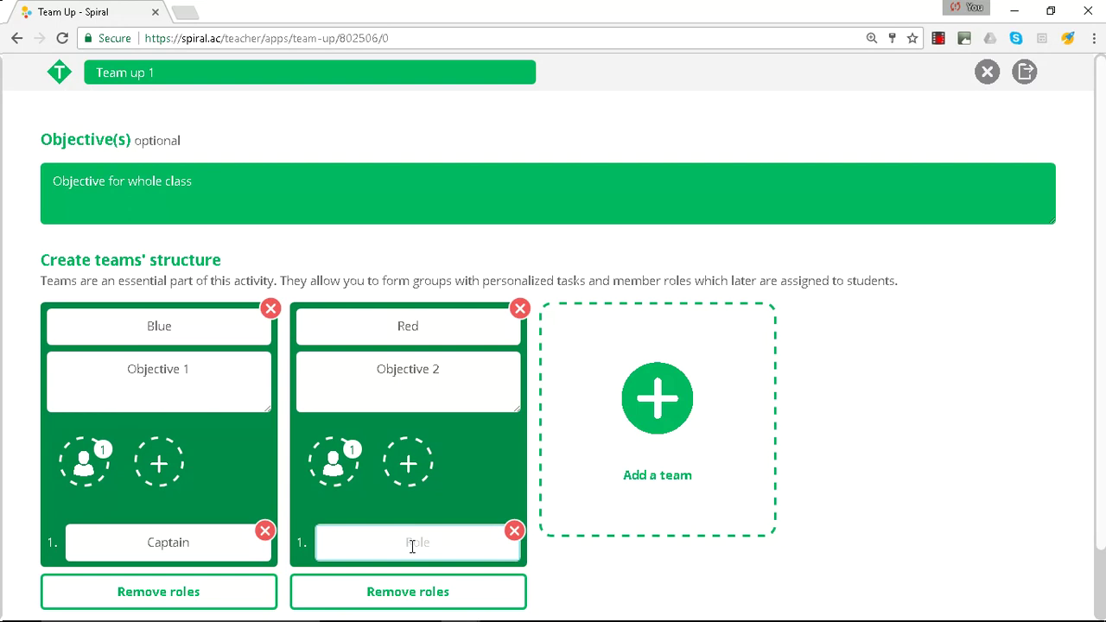
{"action": "type", "text": "Captain"}
Assign My first class to the Team Up activity.
{"action": "scroll", "coordinate": [689, 393], "scroll_direction": "down", "scroll_amount": 1}
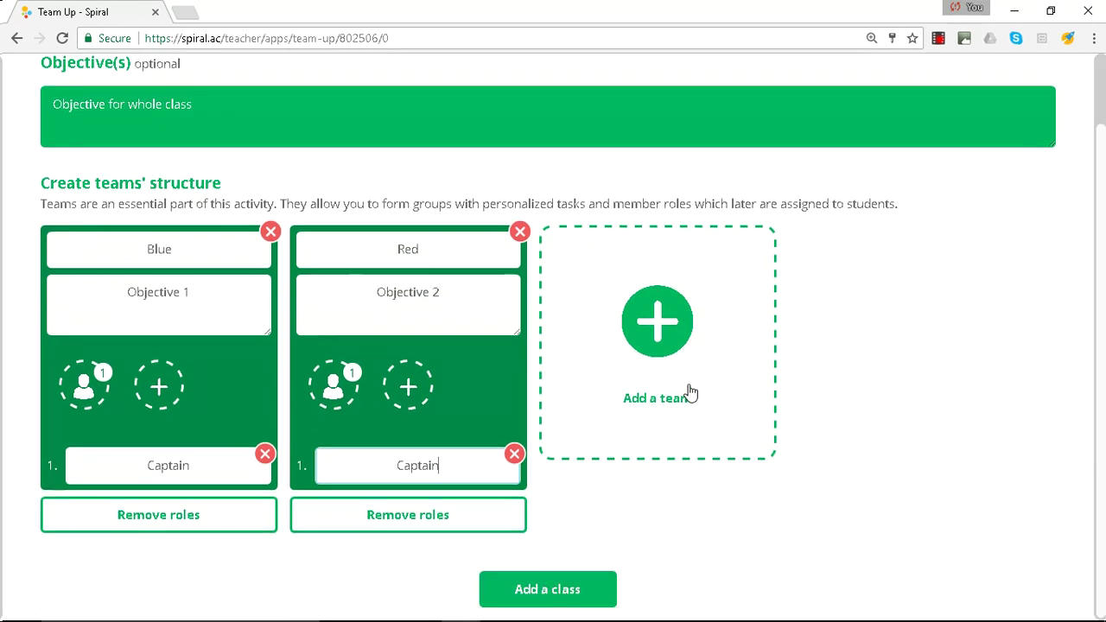
{"action": "left_click", "coordinate": [556, 595]}
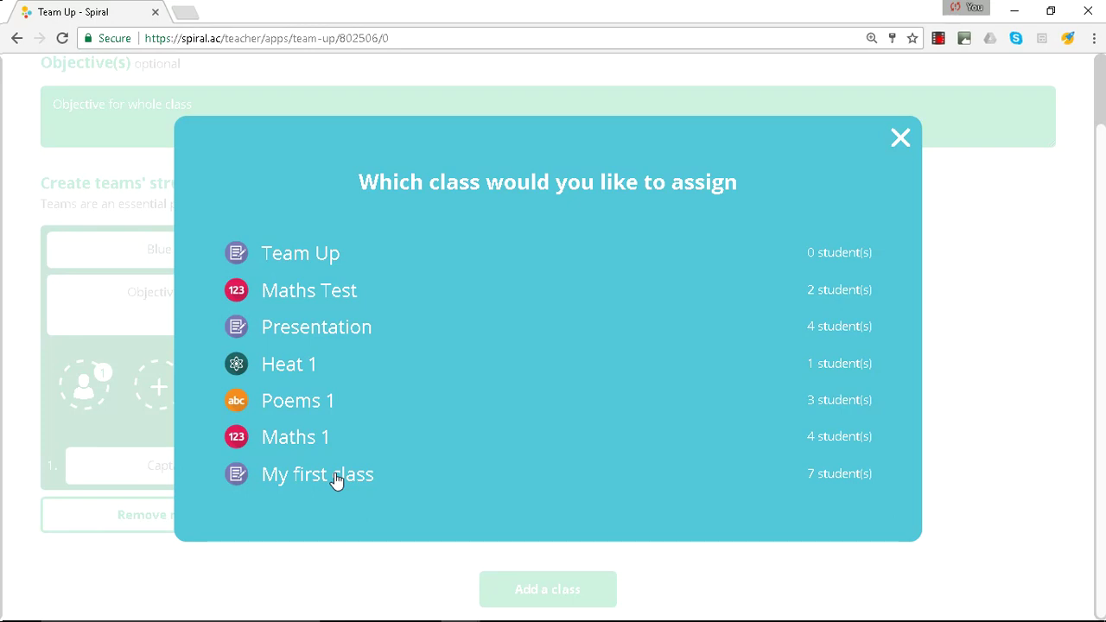
{"action": "left_click", "coordinate": [336, 477]}
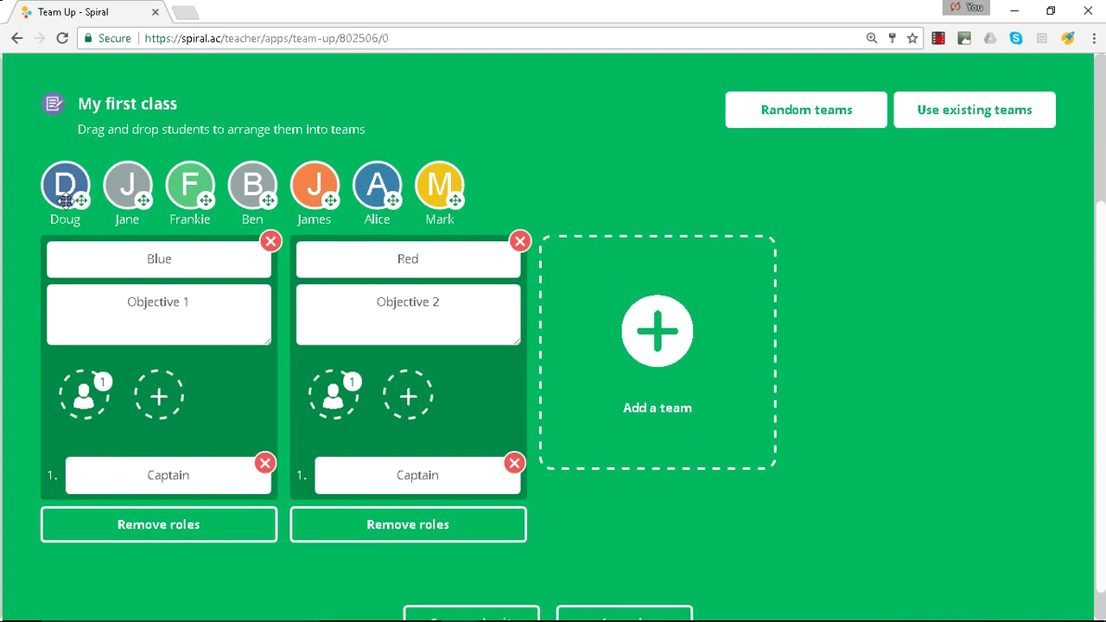
Drag the students into teams, four into Blue and three into Red.
{"action": "left_click_drag", "start_coordinate": [64, 192], "coordinate": [85, 393]}
{"action": "left_click_drag", "start_coordinate": [64, 189], "coordinate": [86, 471]}
{"action": "left_click_drag", "start_coordinate": [65, 186], "coordinate": [334, 395]}
{"action": "left_click_drag", "start_coordinate": [66, 186], "coordinate": [408, 395]}
{"action": "left_click_drag", "start_coordinate": [66, 186], "coordinate": [485, 380]}
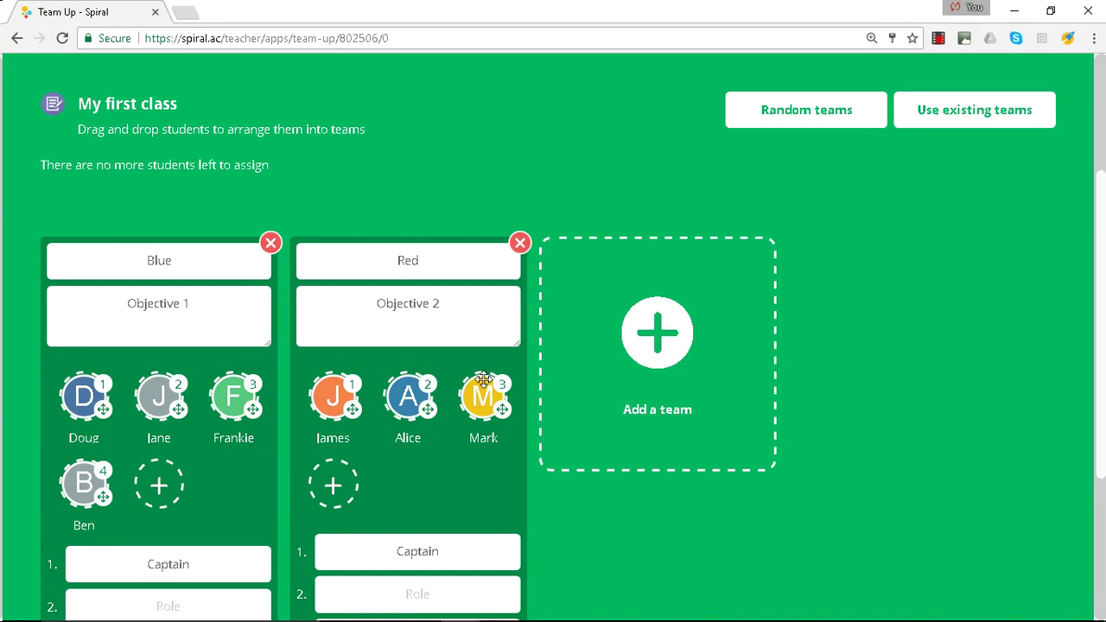
Launch Team up 1 from the bottom of the setup form.
{"action": "scroll", "coordinate": [483, 380], "scroll_direction": "down", "scroll_amount": 3}
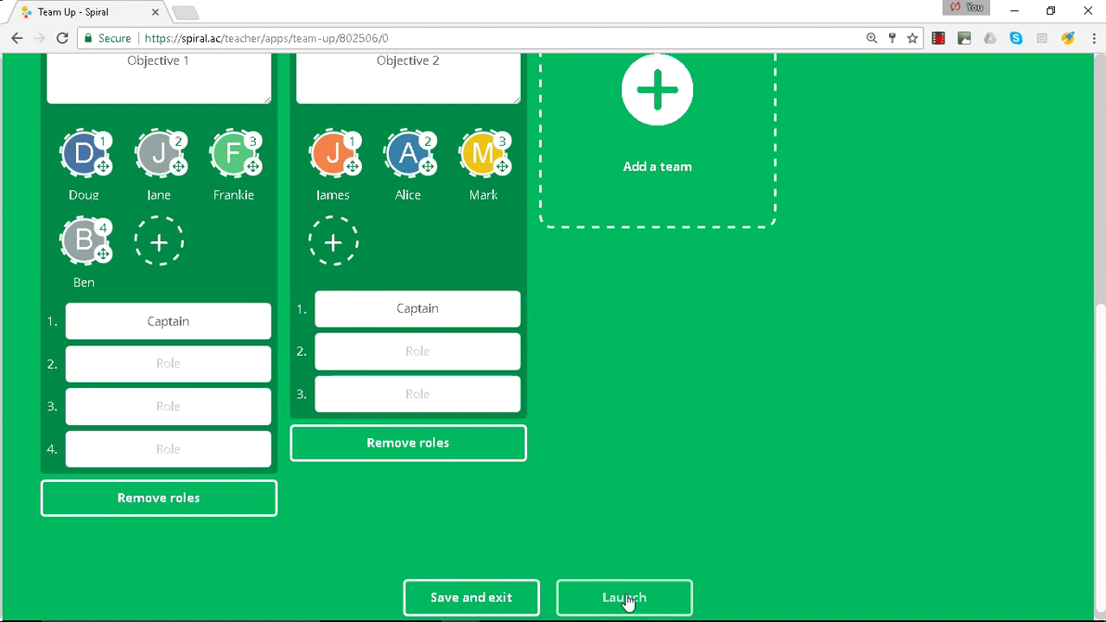
{"action": "scroll", "coordinate": [777, 424], "scroll_direction": "up", "scroll_amount": 5}
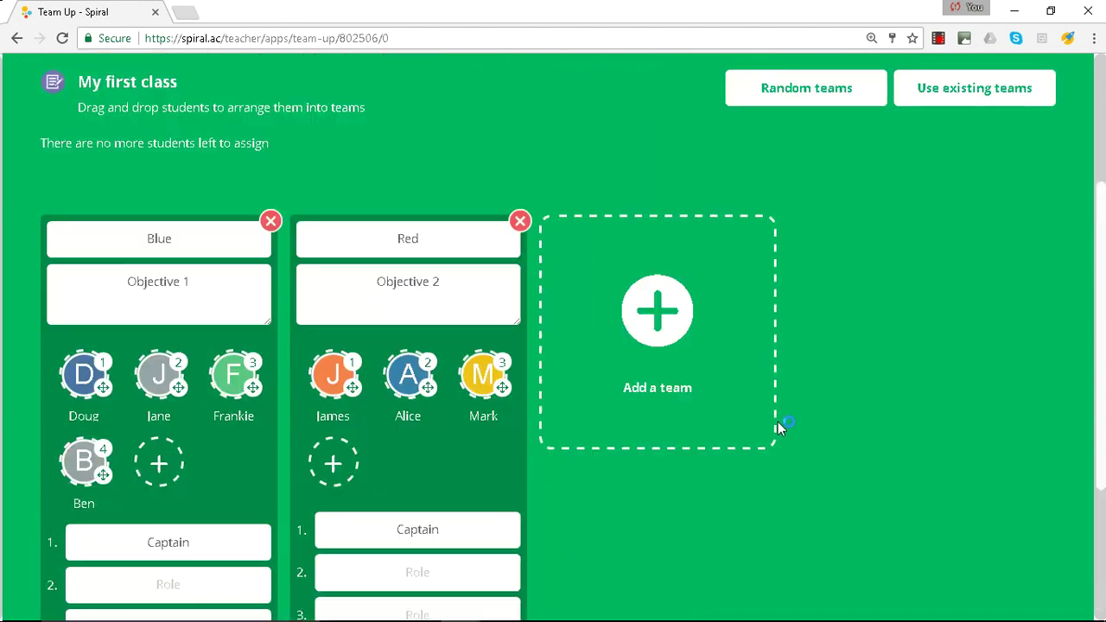
{"action": "scroll", "coordinate": [776, 377], "scroll_direction": "up", "scroll_amount": 1}
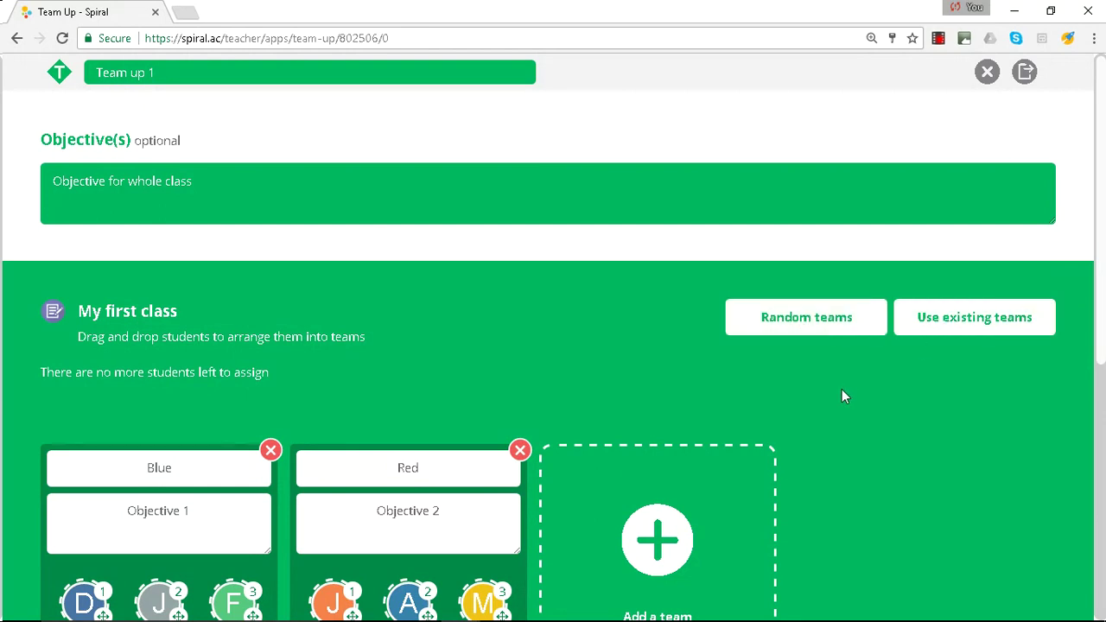
{"action": "scroll", "coordinate": [829, 399], "scroll_direction": "down", "scroll_amount": 5}
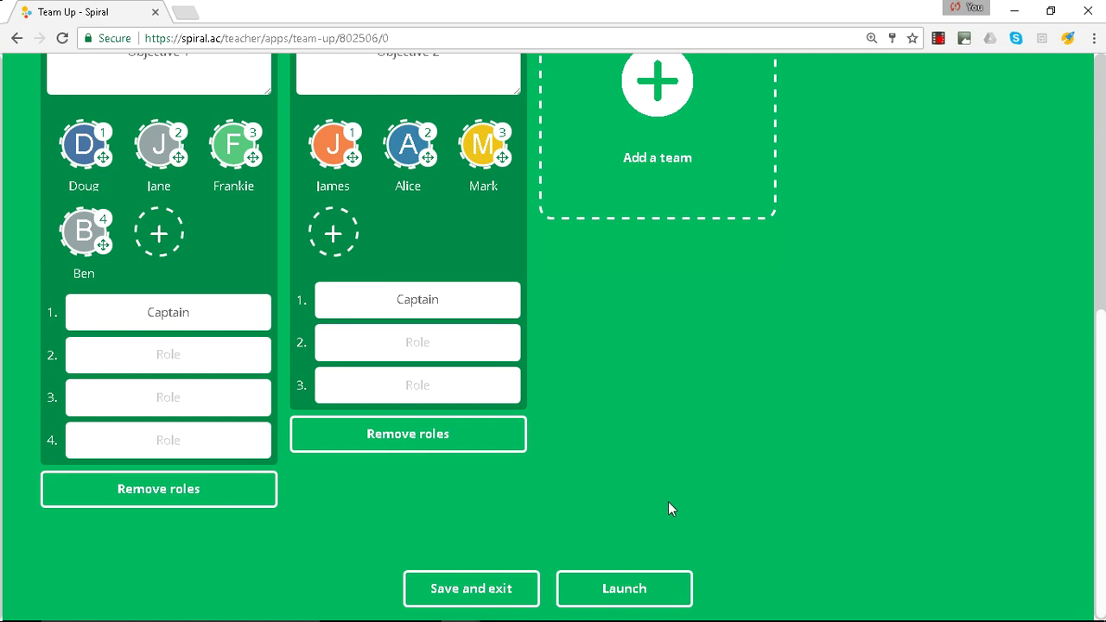
{"action": "left_click", "coordinate": [626, 593]}
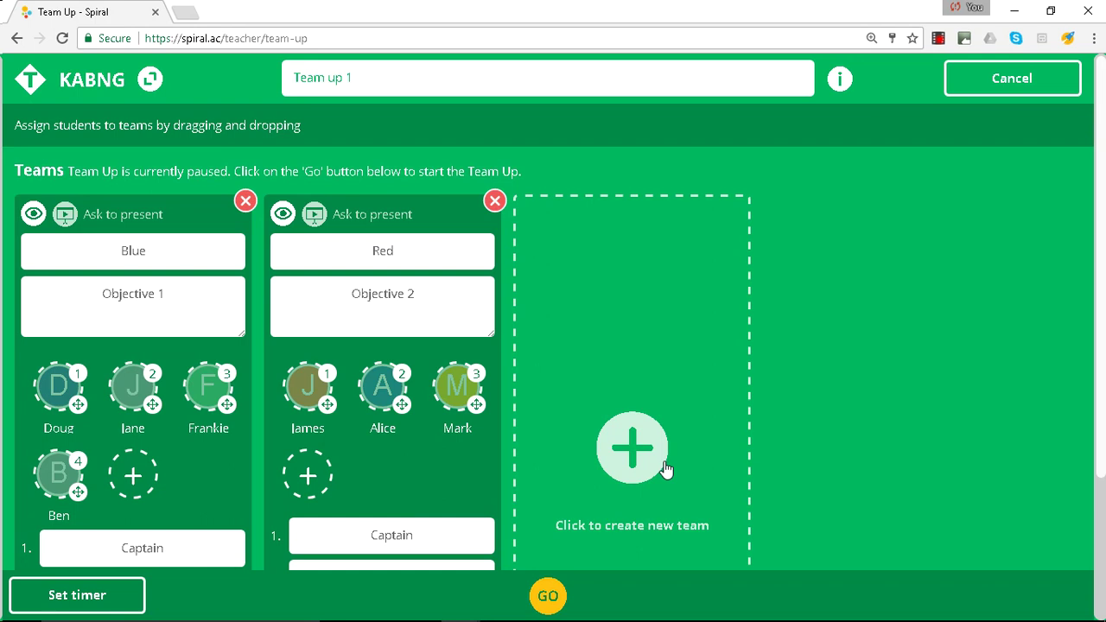
Set a 05:00 timer and start the Team Up with GO.
{"action": "left_click", "coordinate": [76, 598]}
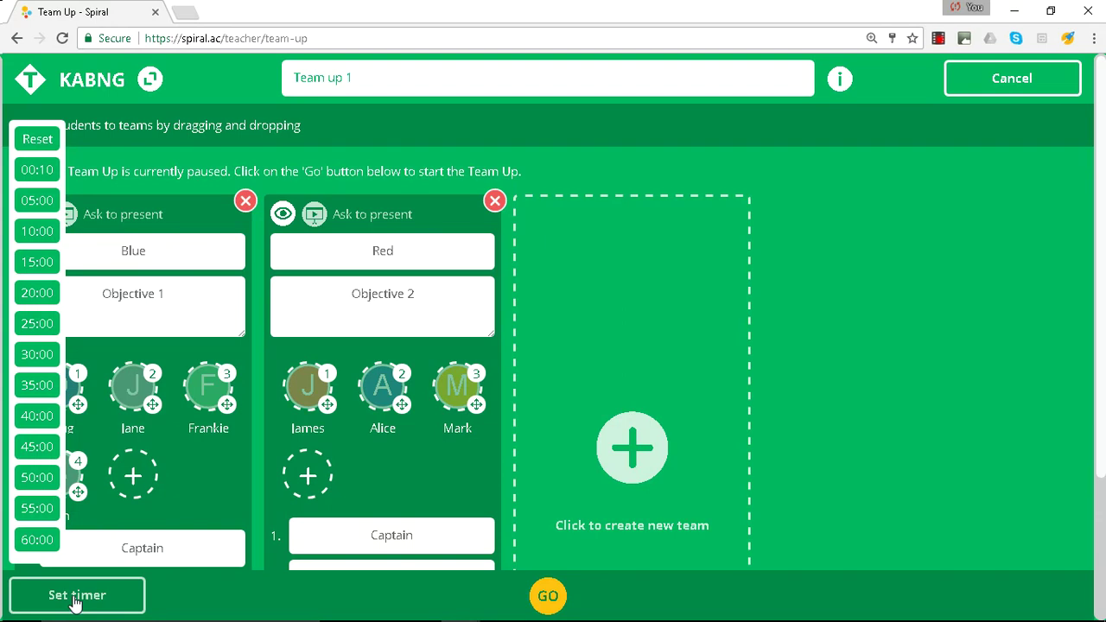
{"action": "left_click", "coordinate": [34, 204]}
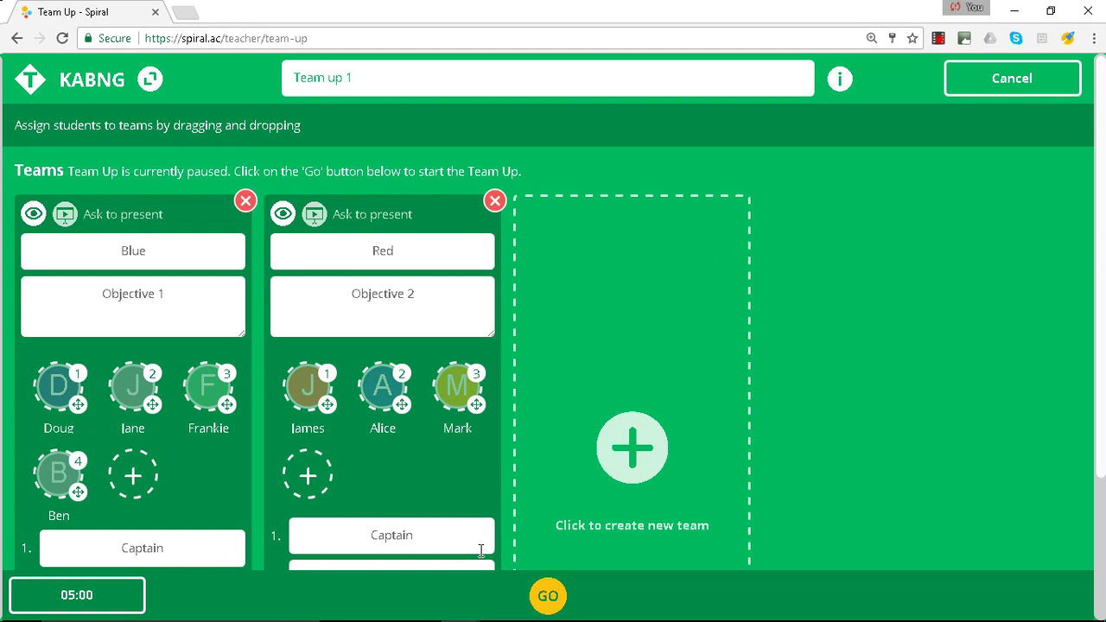
{"action": "left_click", "coordinate": [545, 597]}
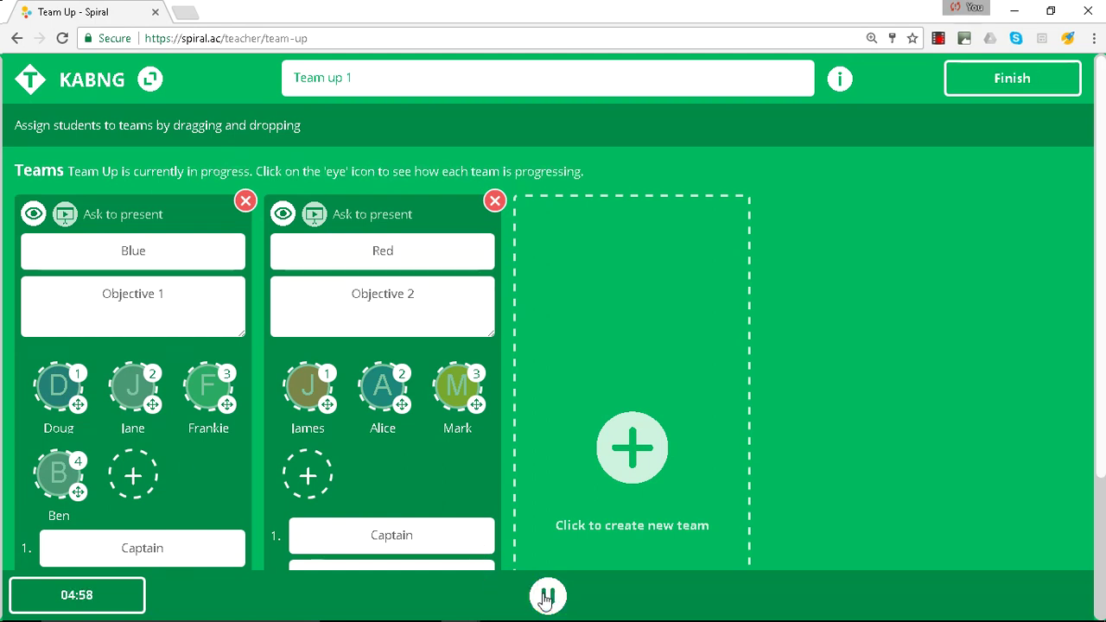
{"action": "scroll", "coordinate": [809, 447], "scroll_direction": "down", "scroll_amount": 1}
{"action": "scroll", "coordinate": [810, 447], "scroll_direction": "down", "scroll_amount": 3}
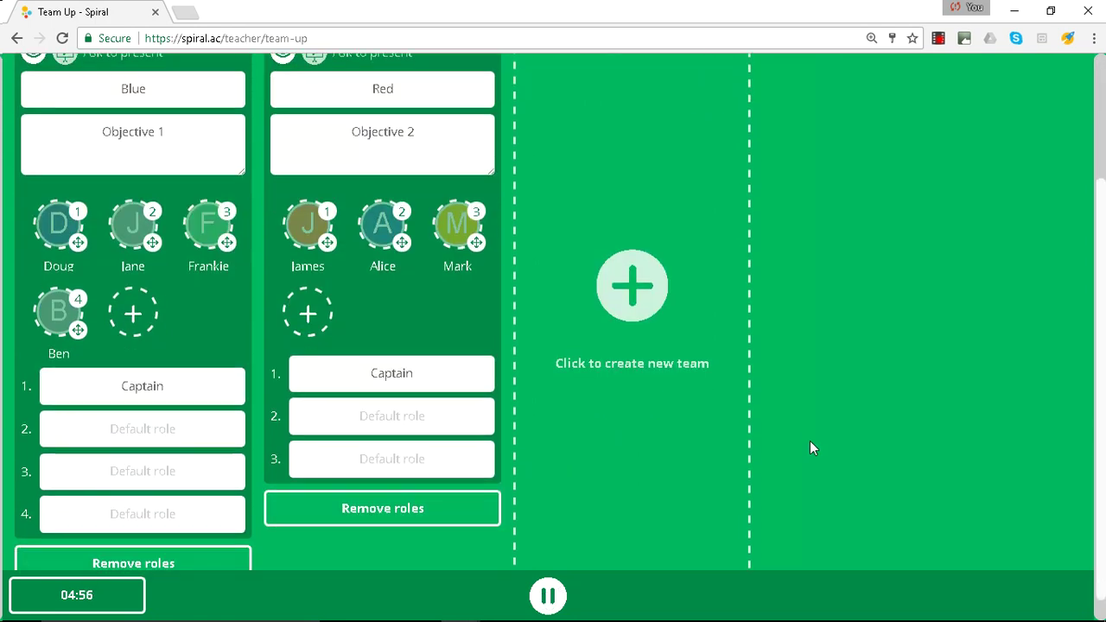
{"action": "scroll", "coordinate": [810, 447], "scroll_direction": "up", "scroll_amount": 4}
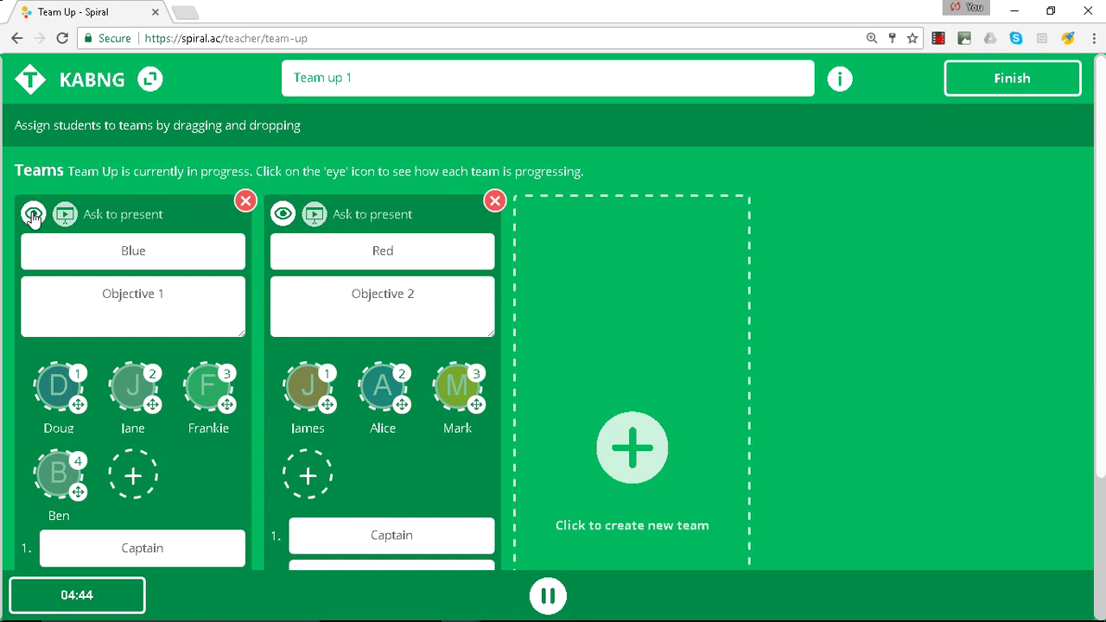
View the Blue team's progress, then finish the Team Up activity.
{"action": "left_click", "coordinate": [33, 214]}
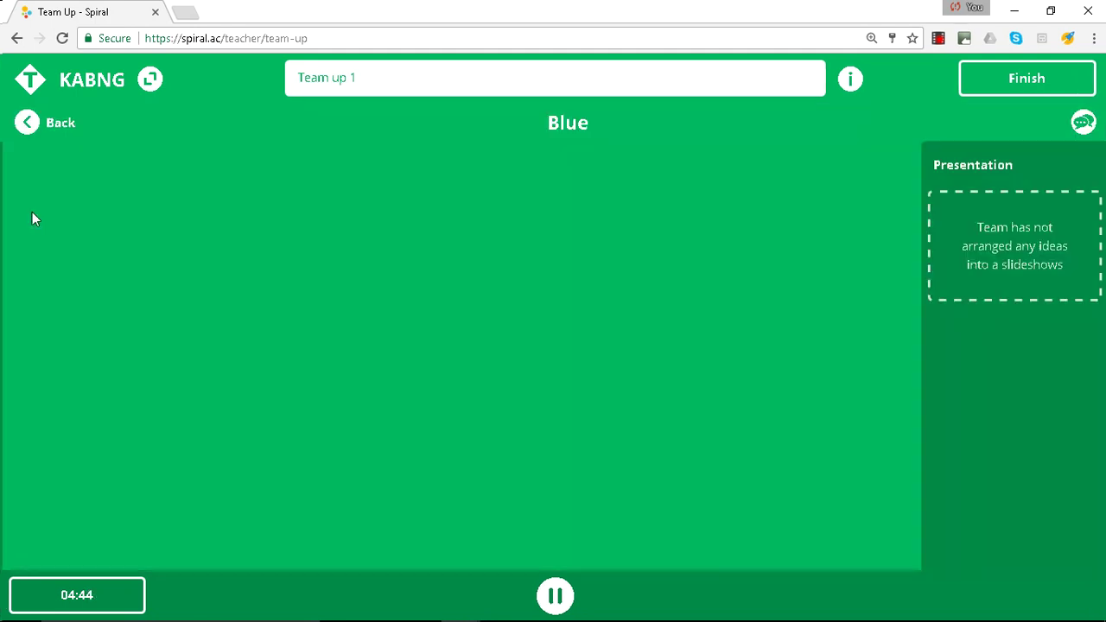
{"action": "left_click", "coordinate": [1026, 84]}
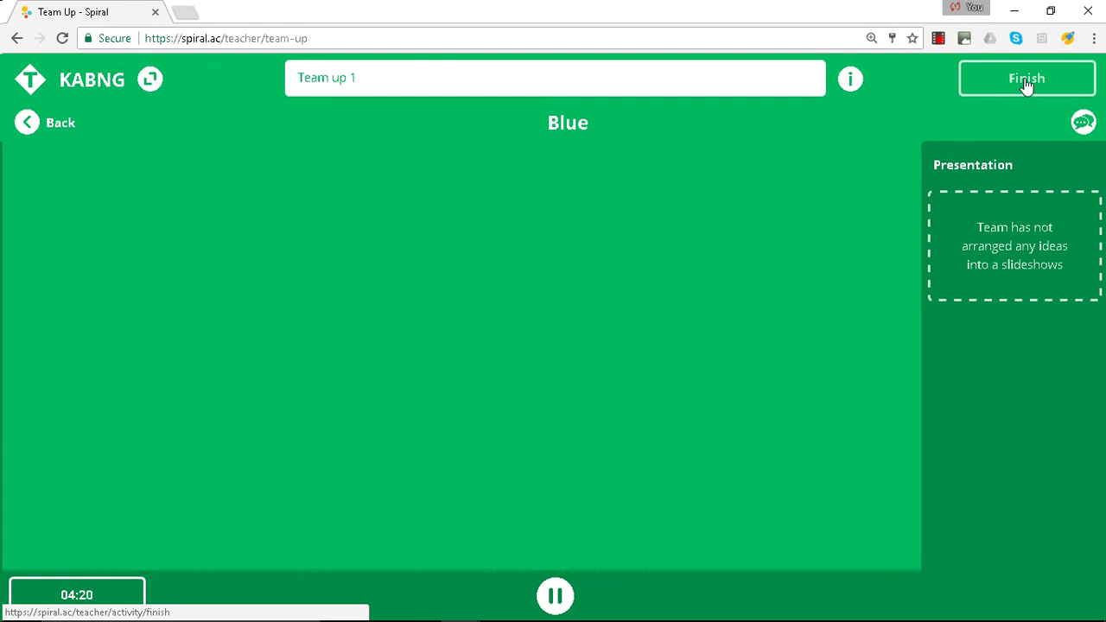